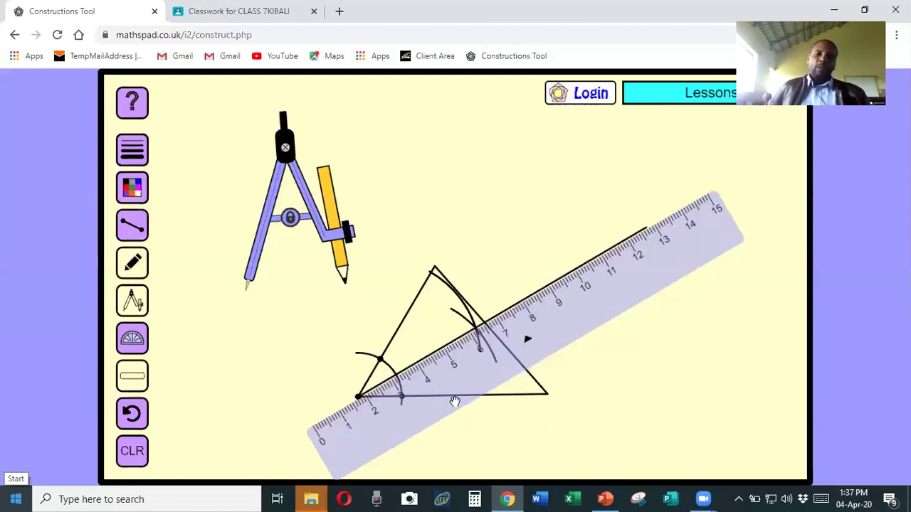
Step: Put the ruler away and draw a compass arc centred on the triangle's right base vertex, crossing both adjacent sides
drag(466, 388, 281, 266)
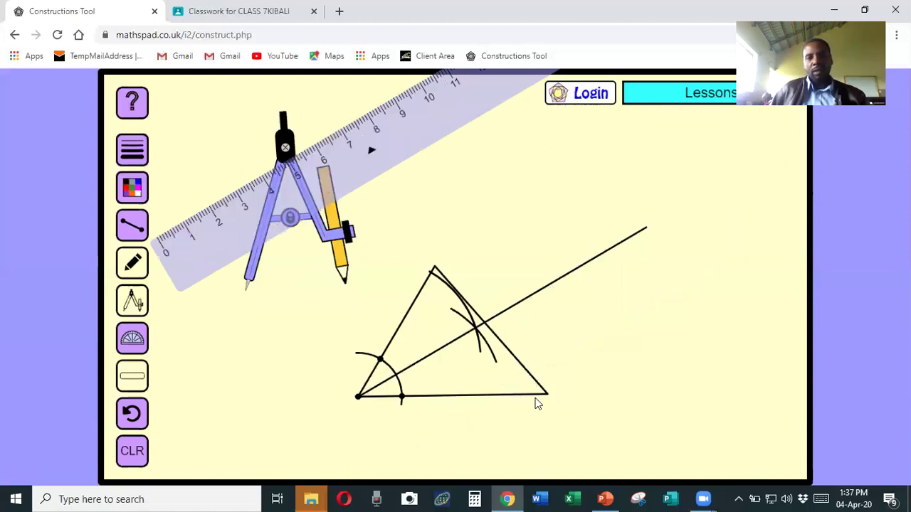
click(133, 377)
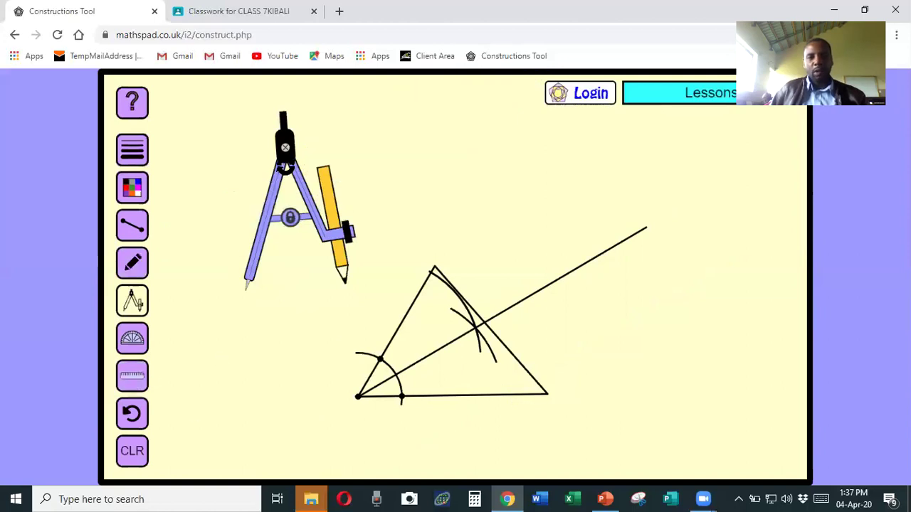
click(290, 217)
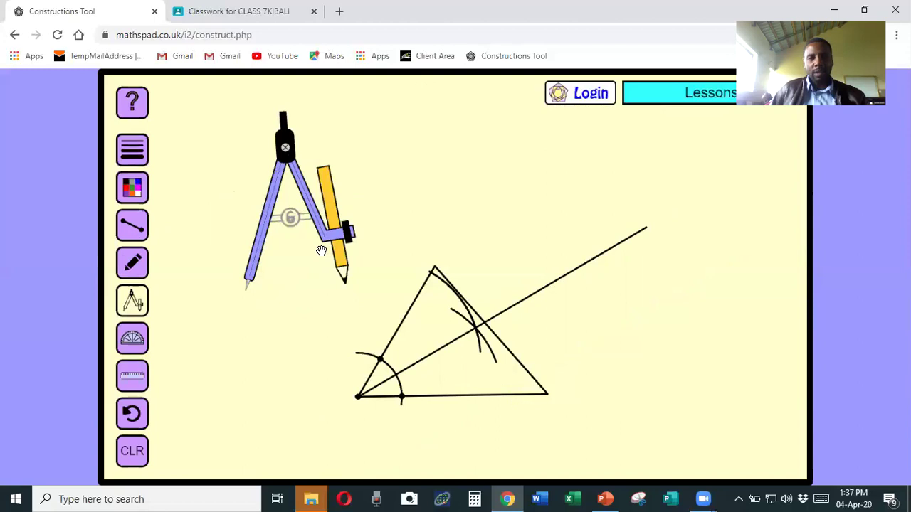
mouse_move(341, 269)
mouse_down()
mouse_move(274, 269)
mouse_move(286, 266)
mouse_up()
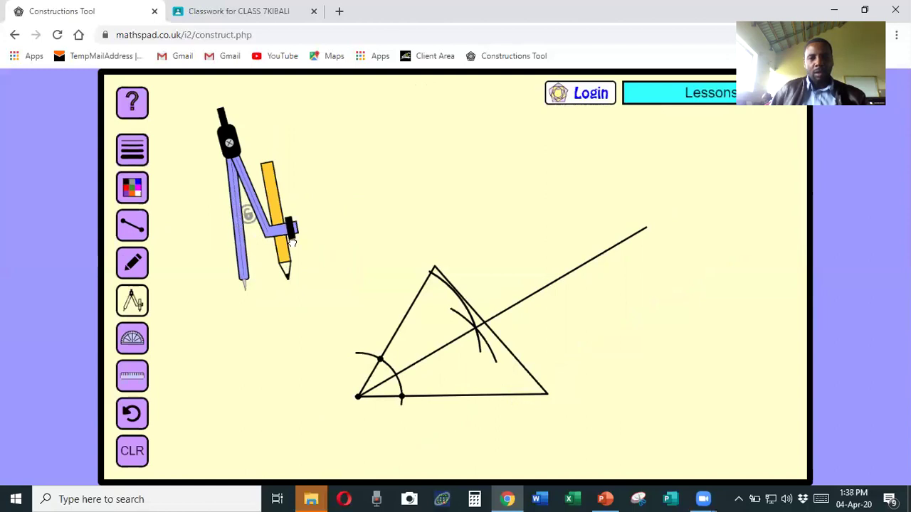
drag(238, 232, 299, 245)
drag(456, 287, 533, 326)
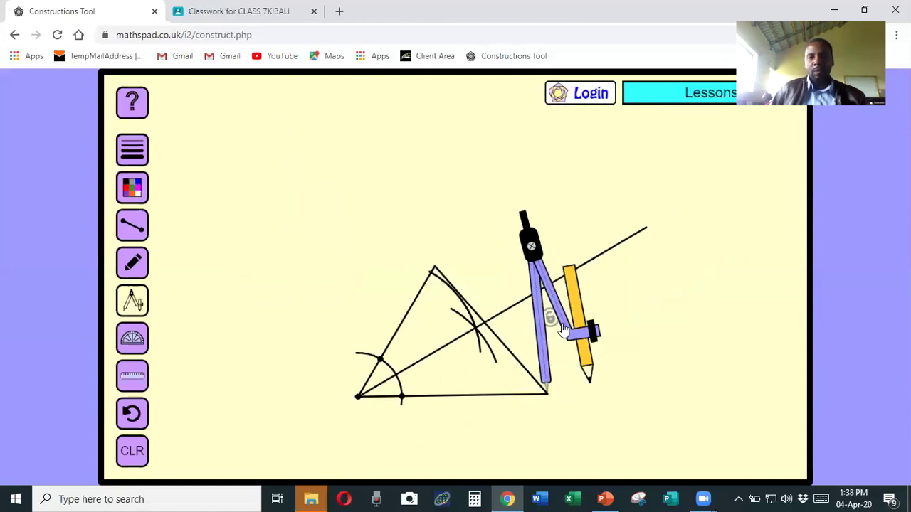
drag(540, 333, 505, 392)
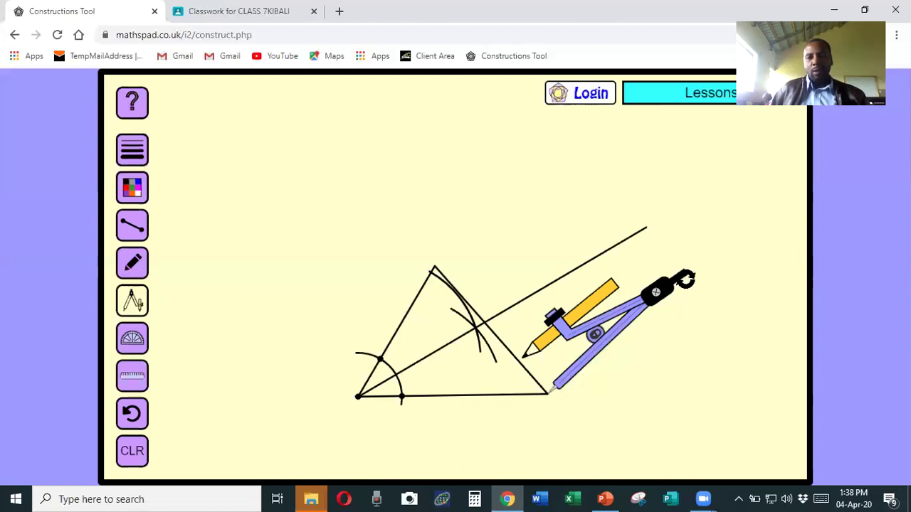
drag(686, 279, 544, 348)
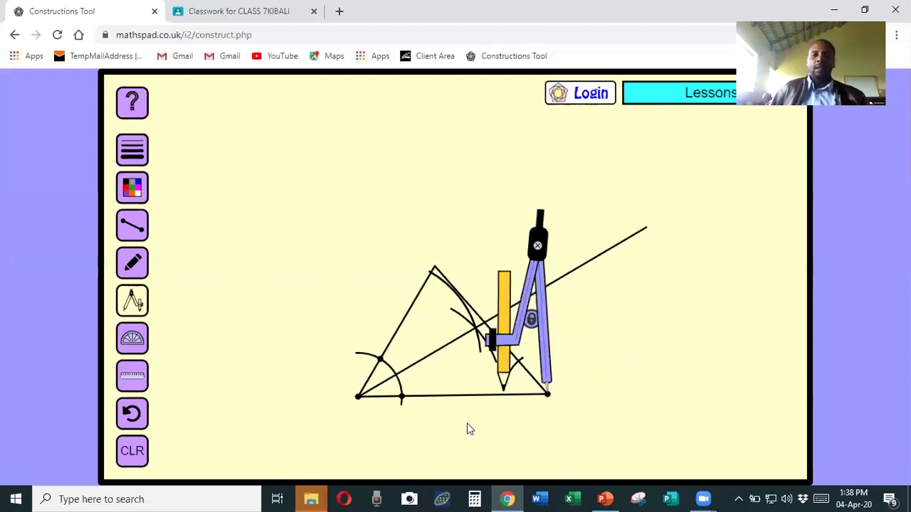
drag(483, 355, 468, 217)
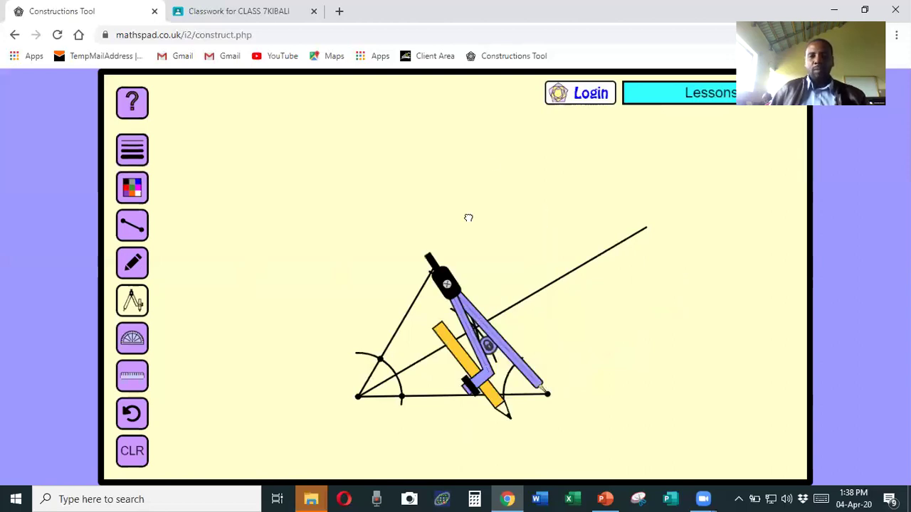
Step: Widen the compass and draw an arc inside the triangle, centred where the right-vertex arc meets the sloping side
drag(493, 166, 478, 235)
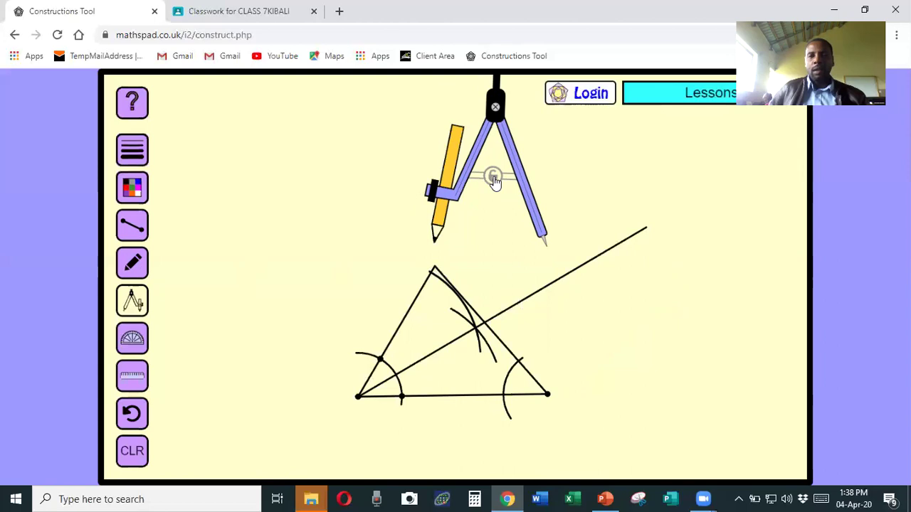
mouse_move(491, 297)
mouse_down()
mouse_move(493, 315)
mouse_move(516, 314)
mouse_up()
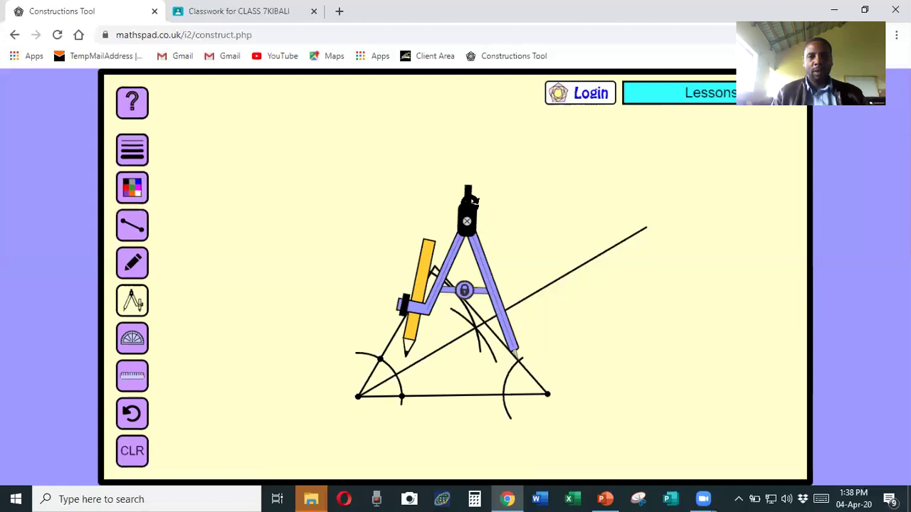
drag(470, 267, 462, 232)
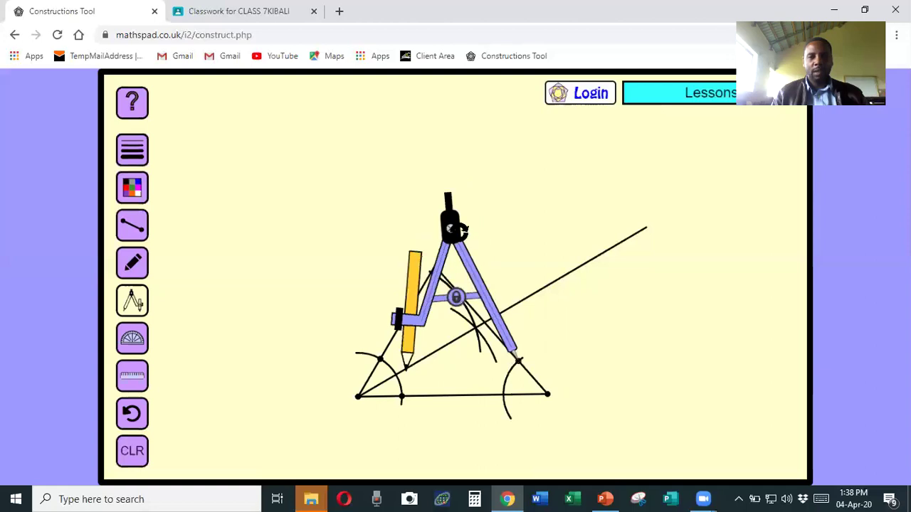
mouse_move(475, 148)
mouse_down()
mouse_move(498, 100)
mouse_move(545, 65)
mouse_up()
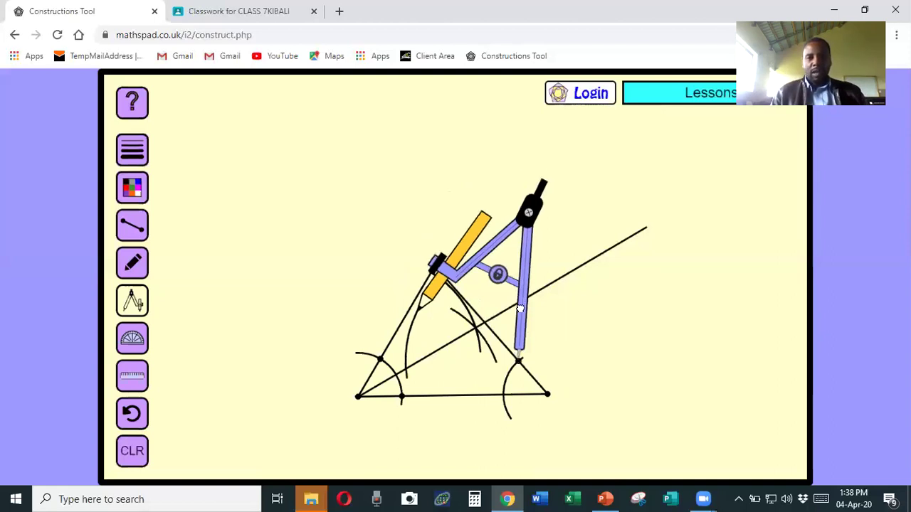
Step: With the same compass width, draw a crossing arc centred where the right-vertex arc meets the base, then move the compass clear
drag(524, 289, 509, 322)
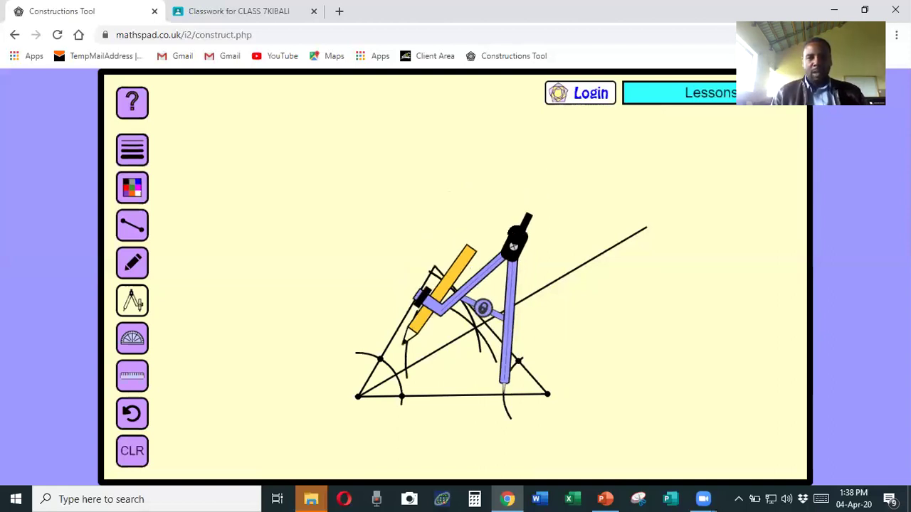
drag(498, 259, 573, 230)
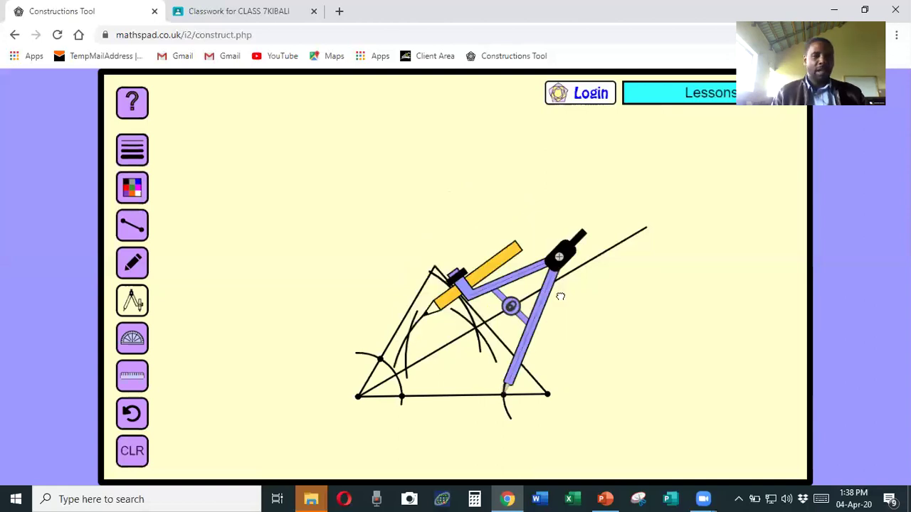
click(606, 264)
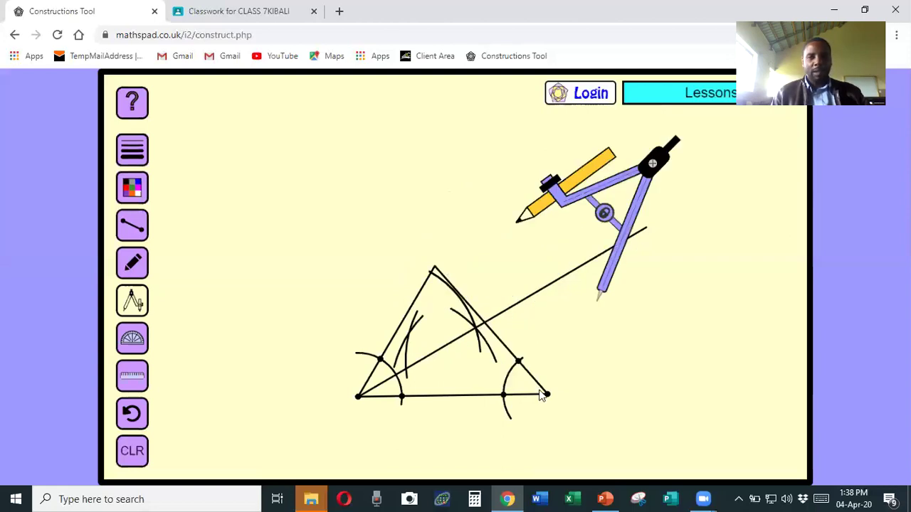
Step: Draw the bisector of the right base angle along the ruler, from the vertex through the crossing arcs, and move the ruler clear
click(132, 375)
drag(414, 320, 476, 368)
drag(695, 248, 687, 457)
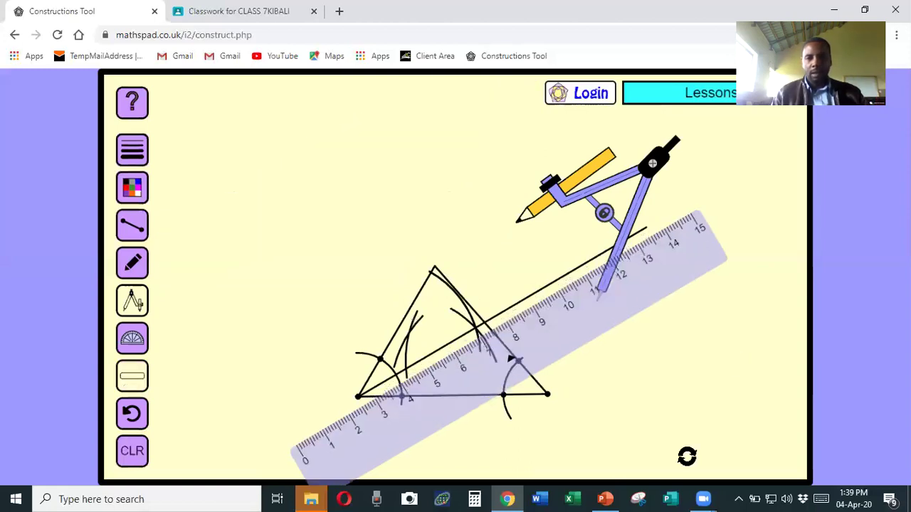
click(661, 415)
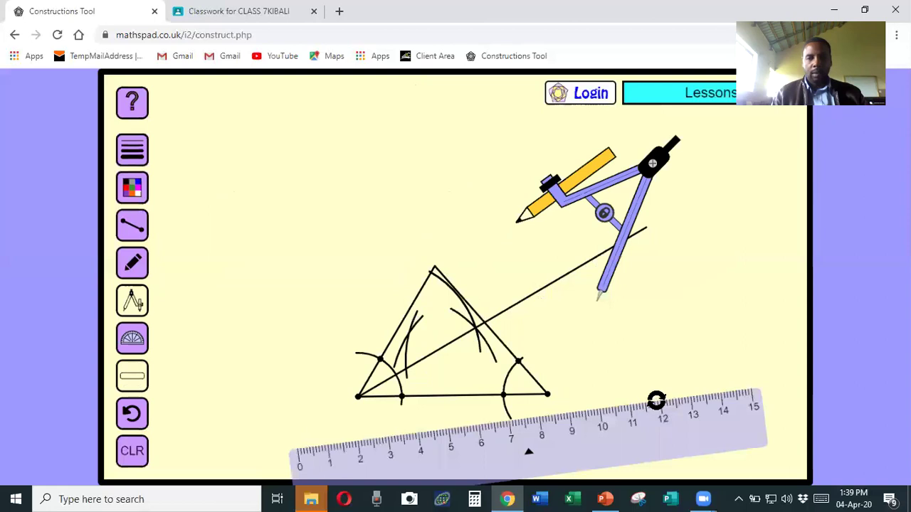
drag(320, 470, 303, 320)
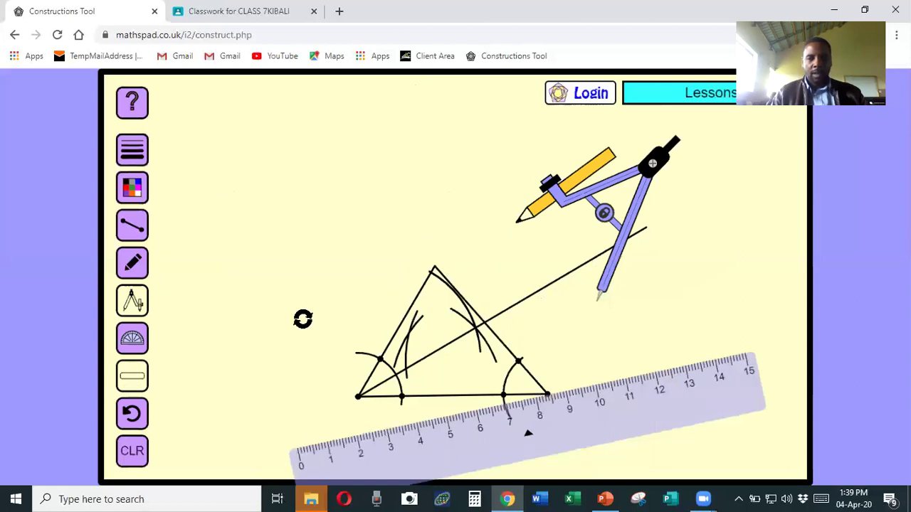
drag(741, 380, 652, 463)
click(653, 464)
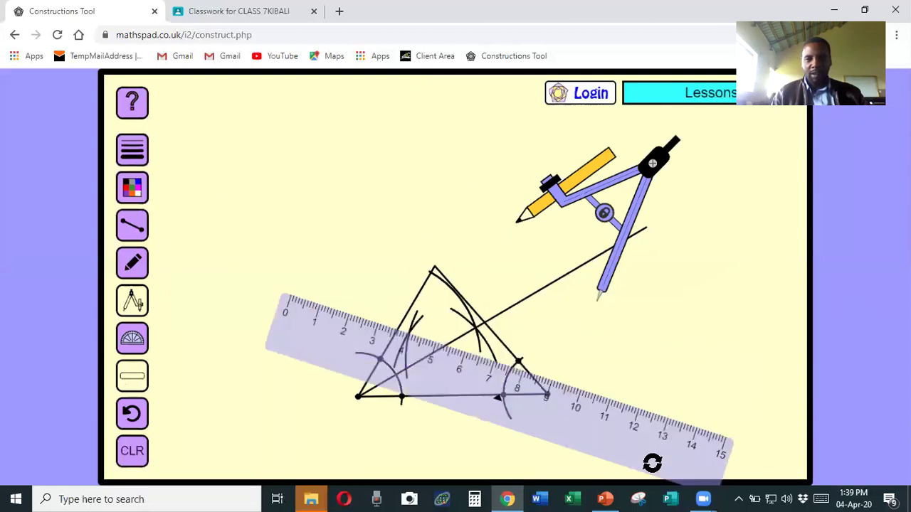
click(455, 426)
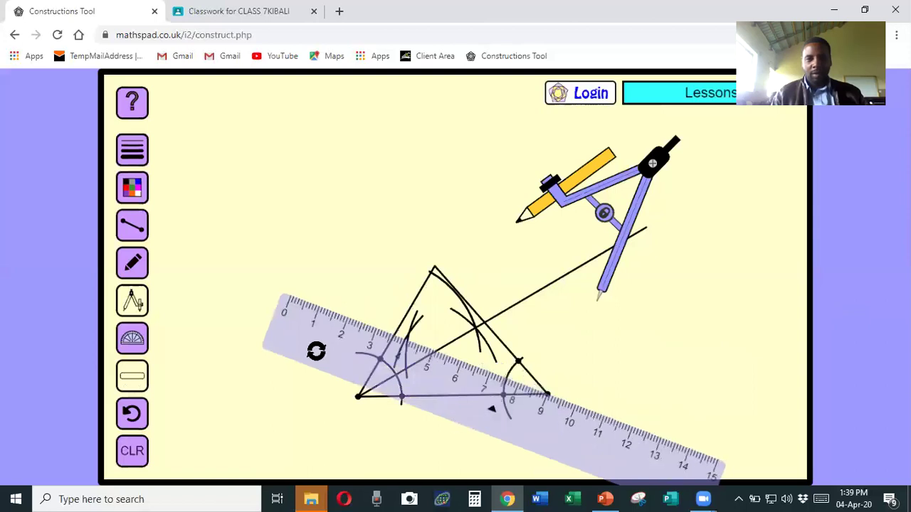
click(309, 342)
drag(310, 338, 309, 336)
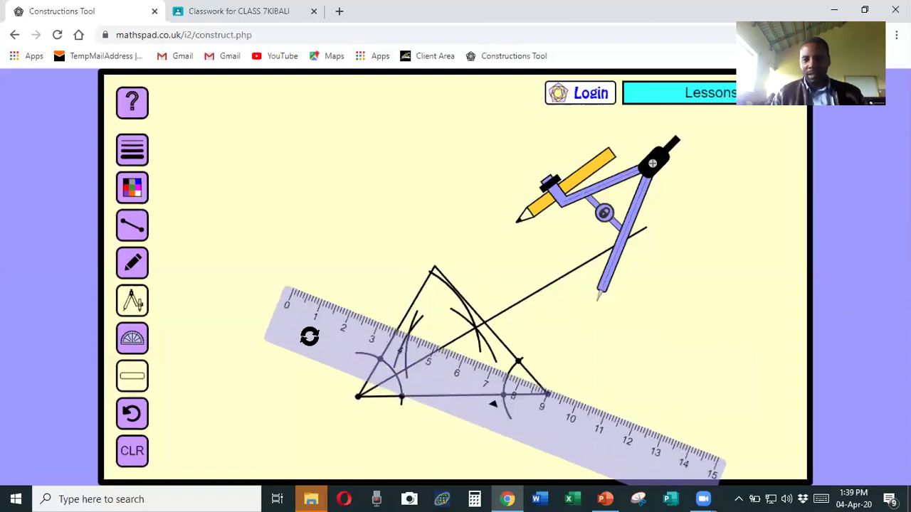
click(698, 473)
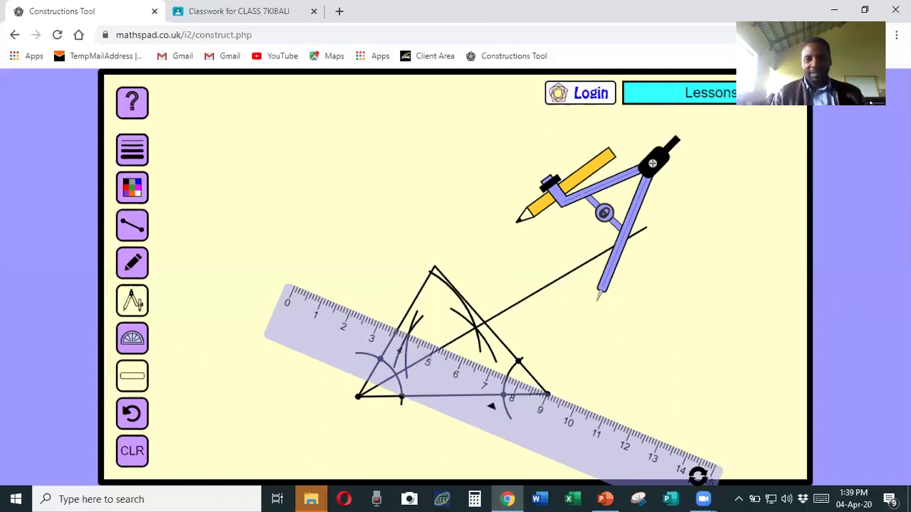
drag(697, 473, 696, 477)
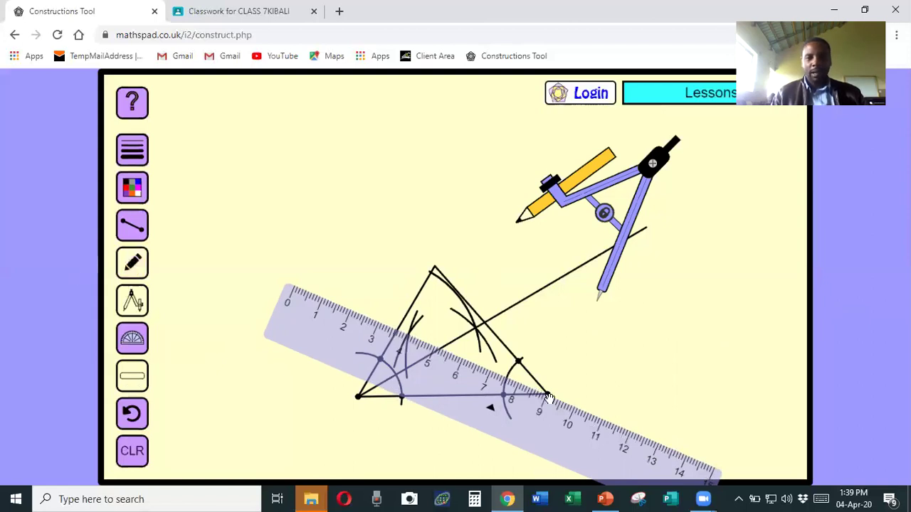
drag(552, 393, 333, 300)
drag(418, 402, 683, 220)
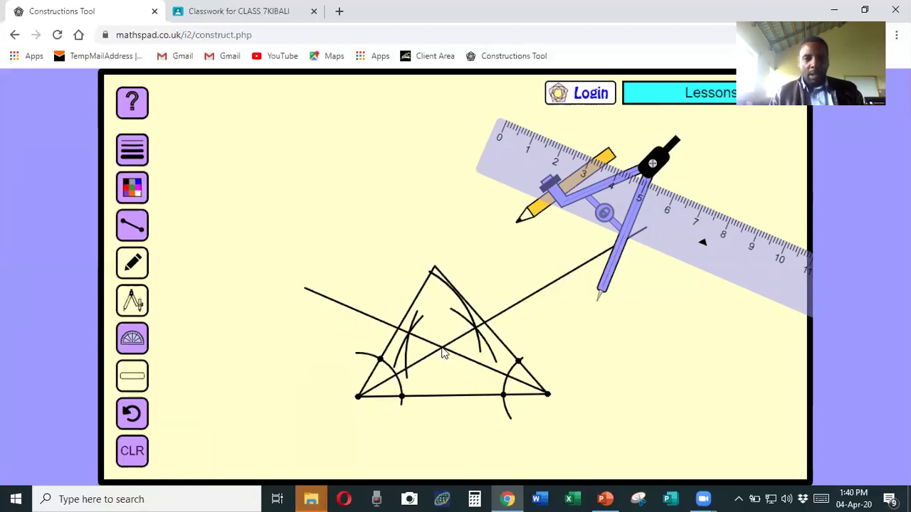
Step: Centre the compass on the intersection of the two bisectors and draw an arc that crosses the triangle's base twice
click(133, 304)
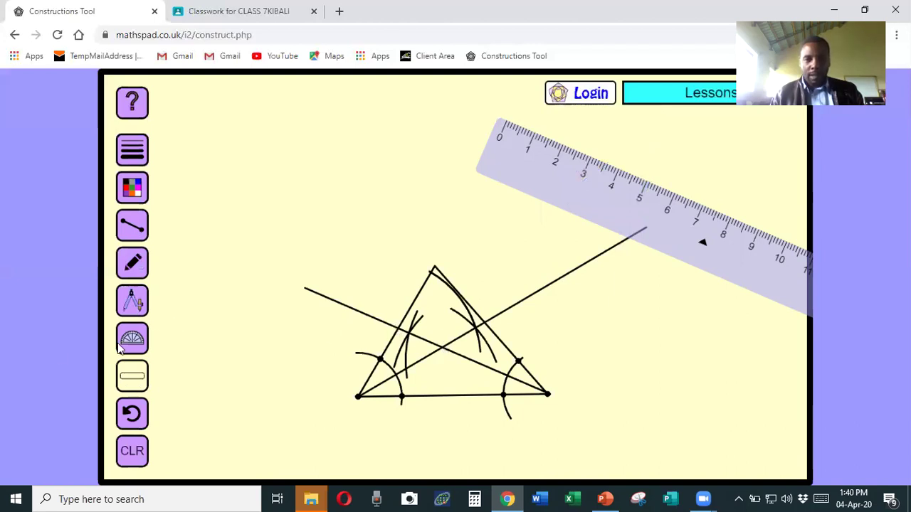
click(134, 306)
mouse_move(612, 229)
mouse_down()
mouse_move(624, 235)
mouse_move(551, 263)
mouse_move(464, 276)
mouse_up()
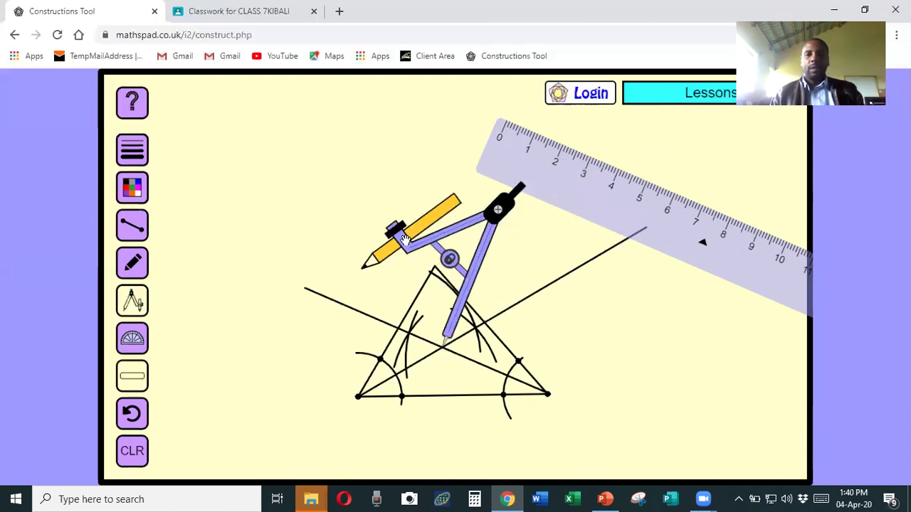
mouse_move(386, 252)
mouse_down()
mouse_move(390, 400)
mouse_move(413, 400)
mouse_up()
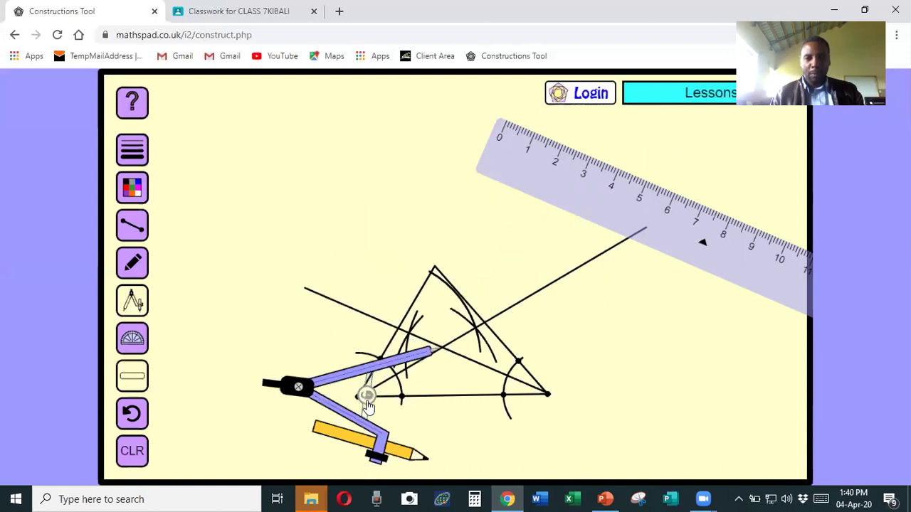
mouse_move(397, 449)
mouse_down()
mouse_move(415, 410)
mouse_move(435, 405)
mouse_up()
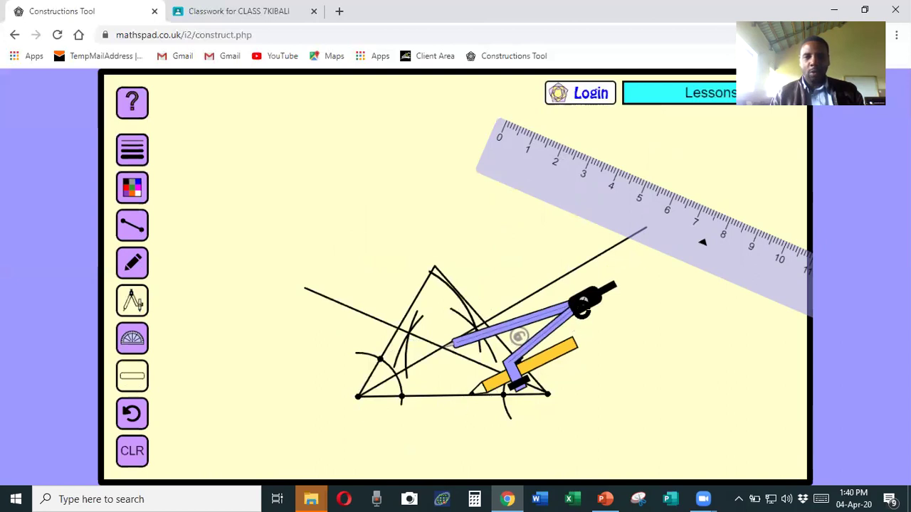
mouse_move(554, 314)
mouse_down()
mouse_move(534, 326)
mouse_move(549, 311)
mouse_up()
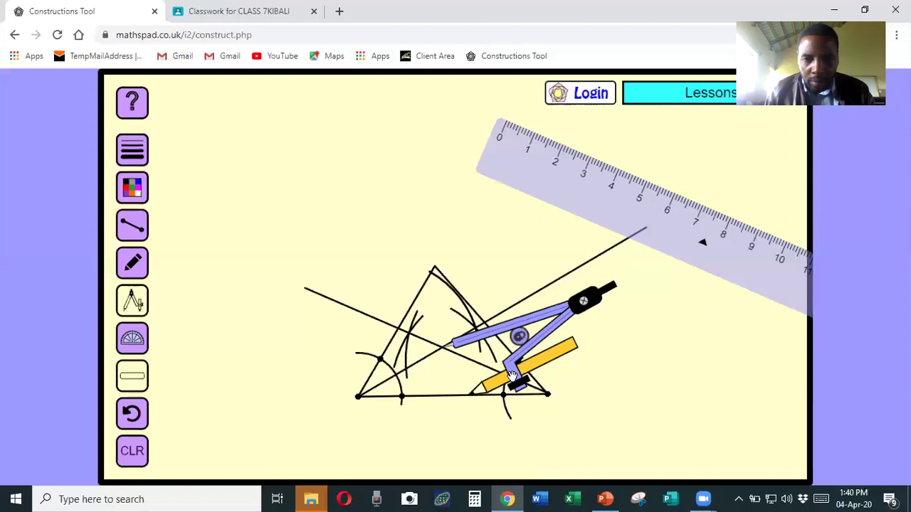
mouse_move(510, 373)
mouse_down()
mouse_move(491, 396)
mouse_move(453, 399)
mouse_move(440, 387)
mouse_move(447, 404)
mouse_move(482, 417)
mouse_move(524, 417)
mouse_move(541, 396)
mouse_move(540, 370)
mouse_up()
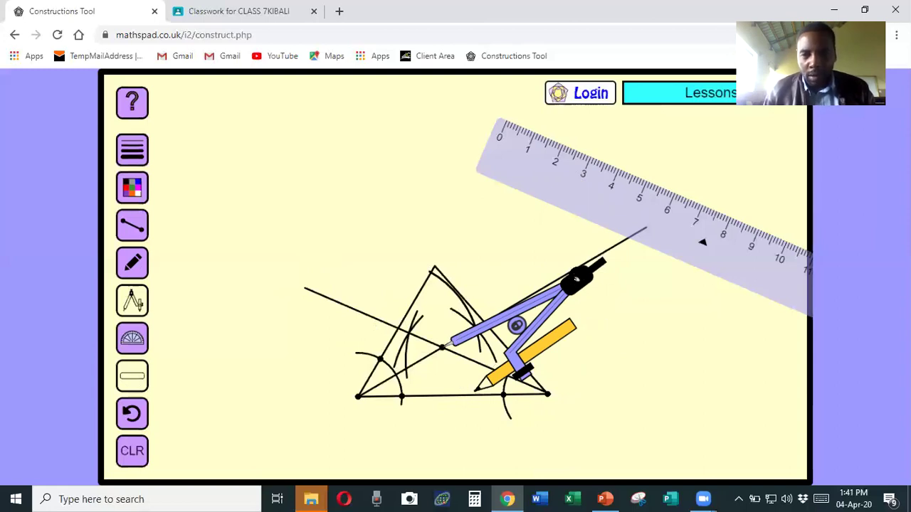
mouse_move(574, 295)
mouse_down()
mouse_move(535, 369)
mouse_move(468, 411)
mouse_up()
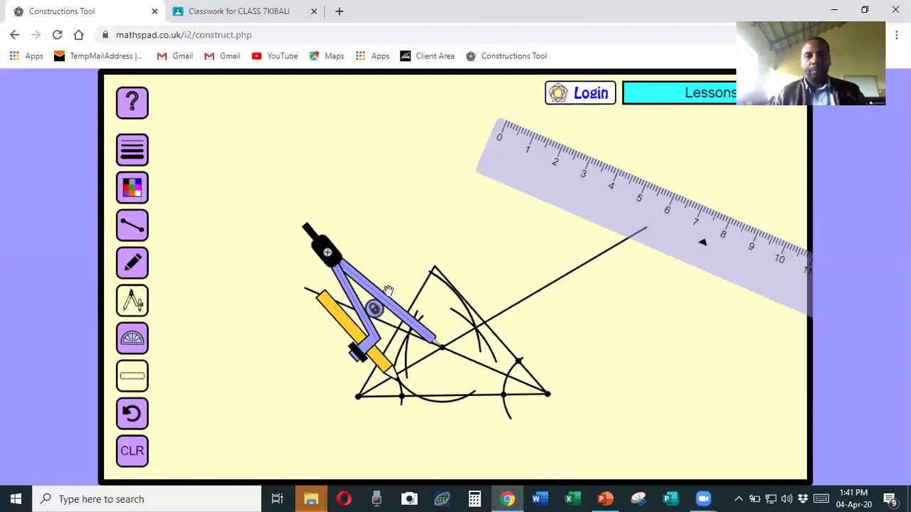
Step: Adjust the compass width and draw an arc below the base, centred where the incentre's arc first crosses the base near the left vertex
mouse_move(370, 288)
mouse_down()
mouse_move(344, 251)
mouse_move(291, 215)
mouse_up()
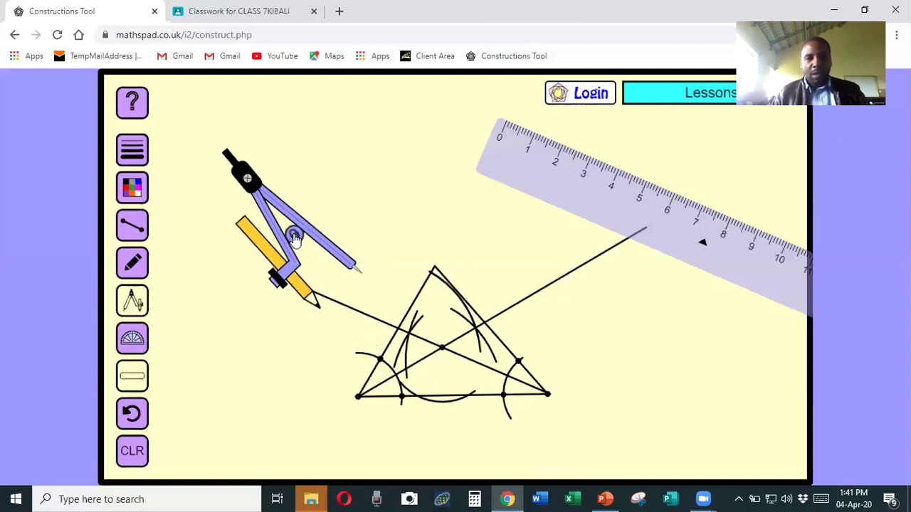
drag(306, 297, 292, 309)
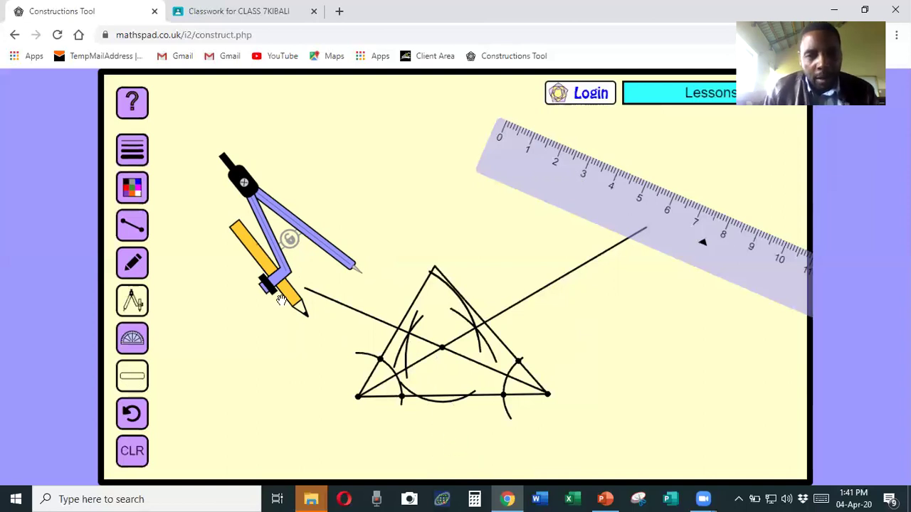
drag(274, 285, 278, 285)
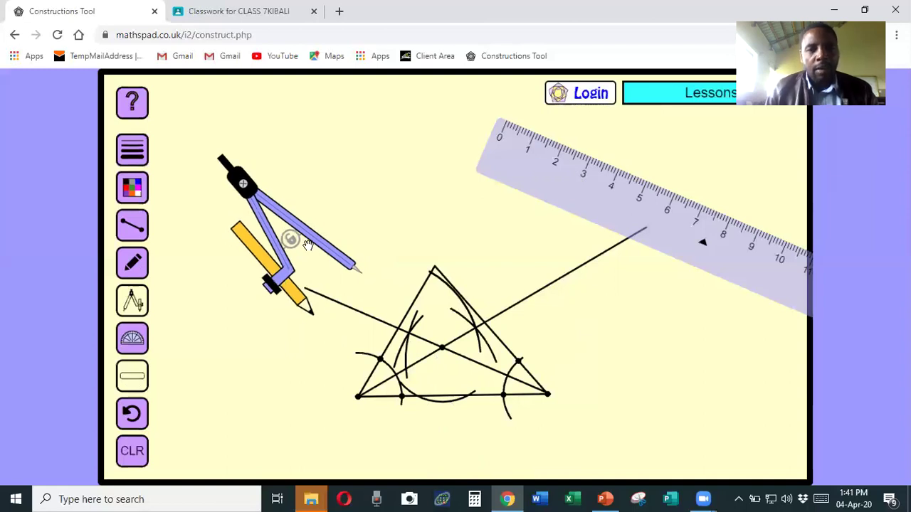
mouse_move(291, 238)
mouse_down()
mouse_move(321, 382)
mouse_move(349, 357)
mouse_up()
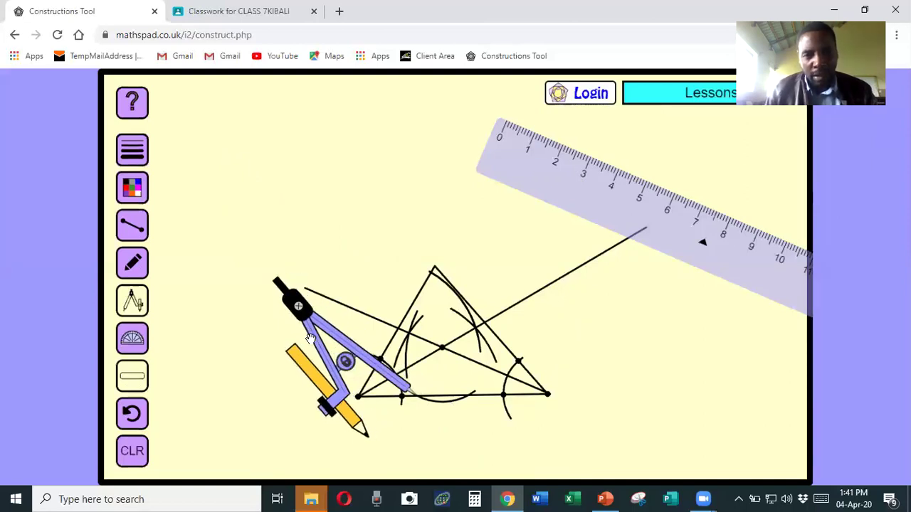
drag(310, 339, 357, 434)
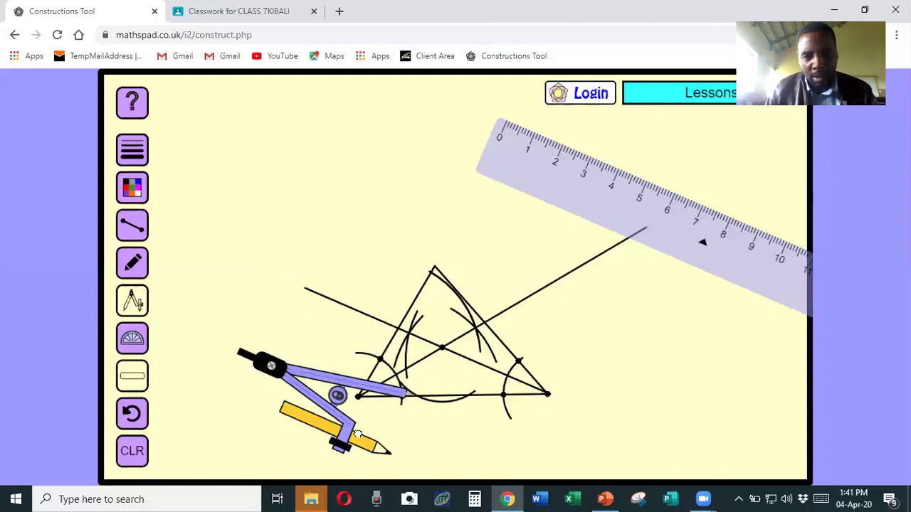
click(357, 434)
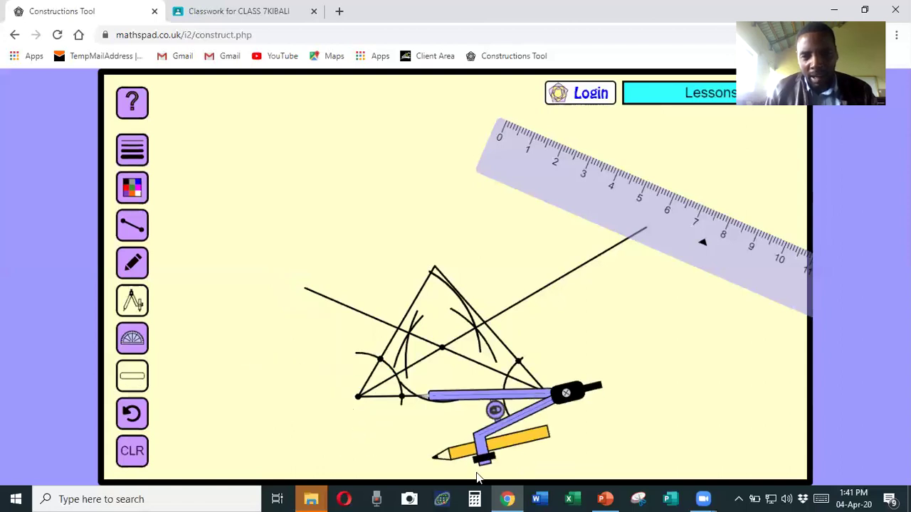
drag(589, 388, 602, 289)
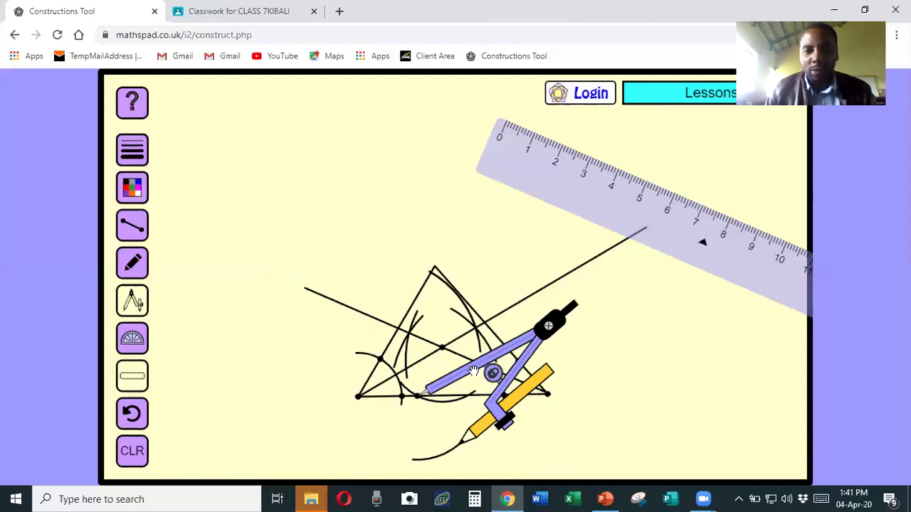
Step: With the same compass width, draw a crossing arc below the base, centred on the right-hand crossing of the incentre's arc with the base
drag(525, 374, 516, 369)
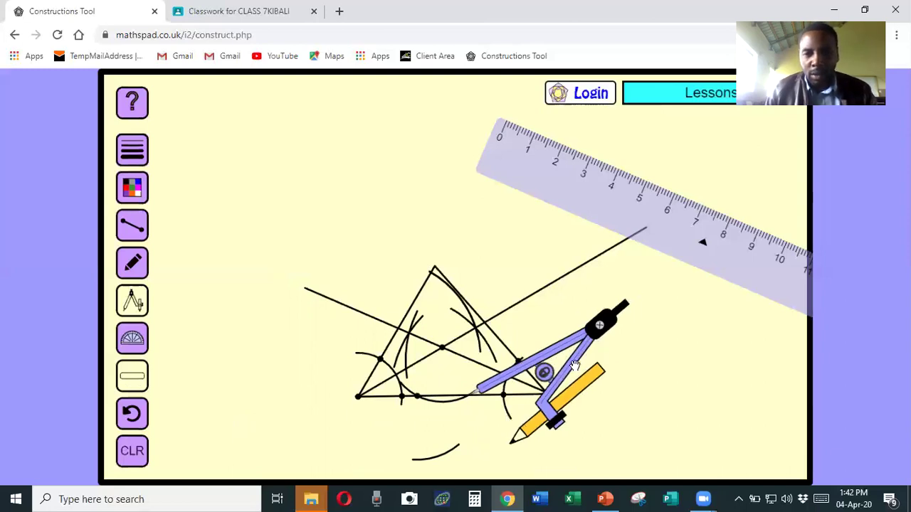
drag(560, 425, 555, 439)
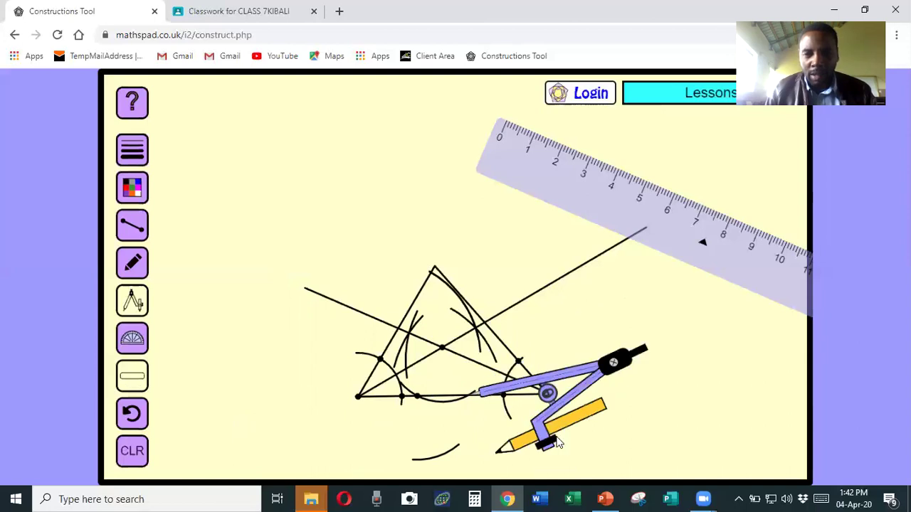
click(557, 437)
drag(308, 430, 276, 321)
mouse_move(232, 284)
mouse_down()
mouse_move(463, 394)
mouse_move(383, 330)
mouse_up()
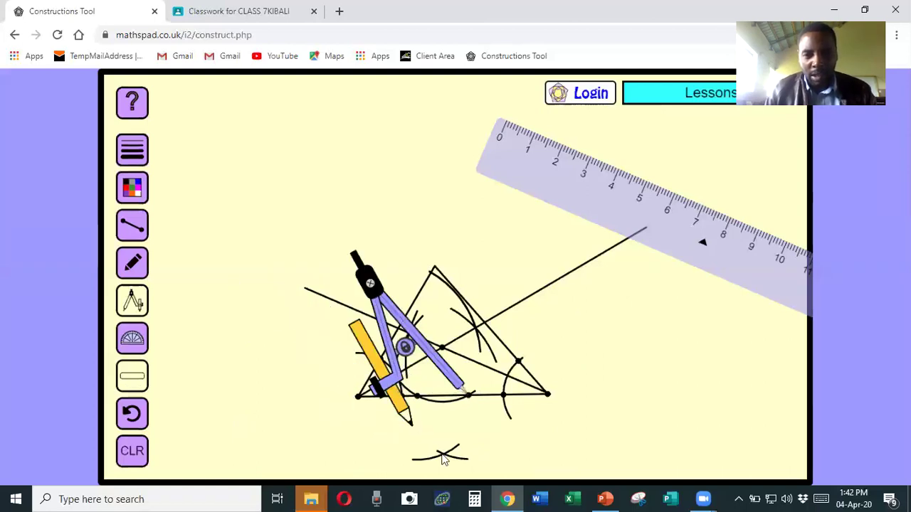